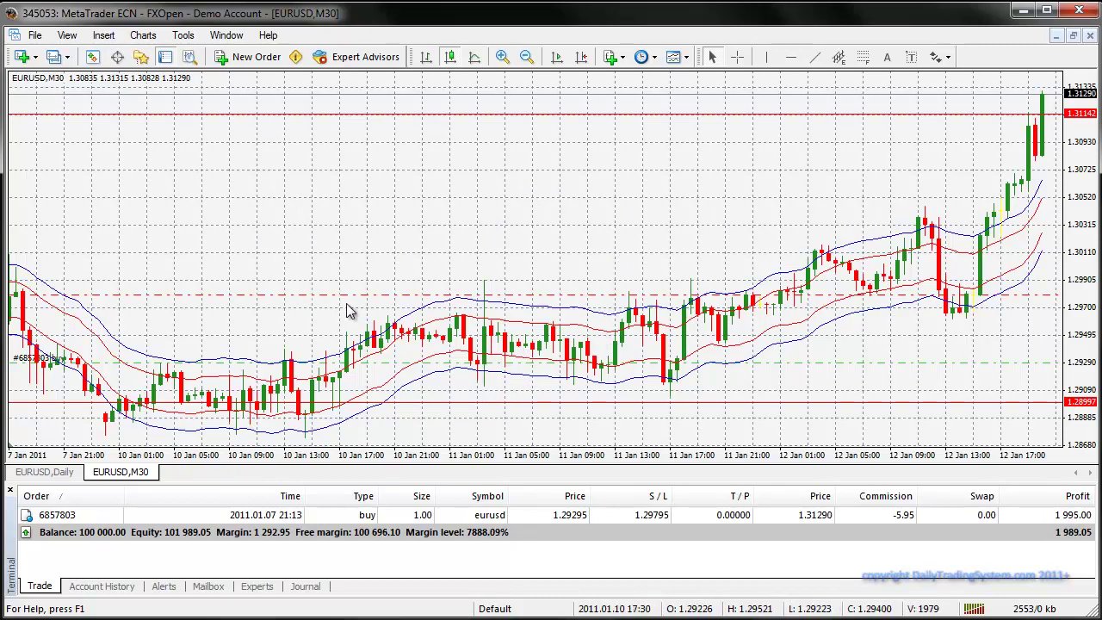
- Drag Envelopes from the Navigator onto the EURUSD M30 chart, bringing up its period-14, 0.10-deviation settings
click(141, 56)
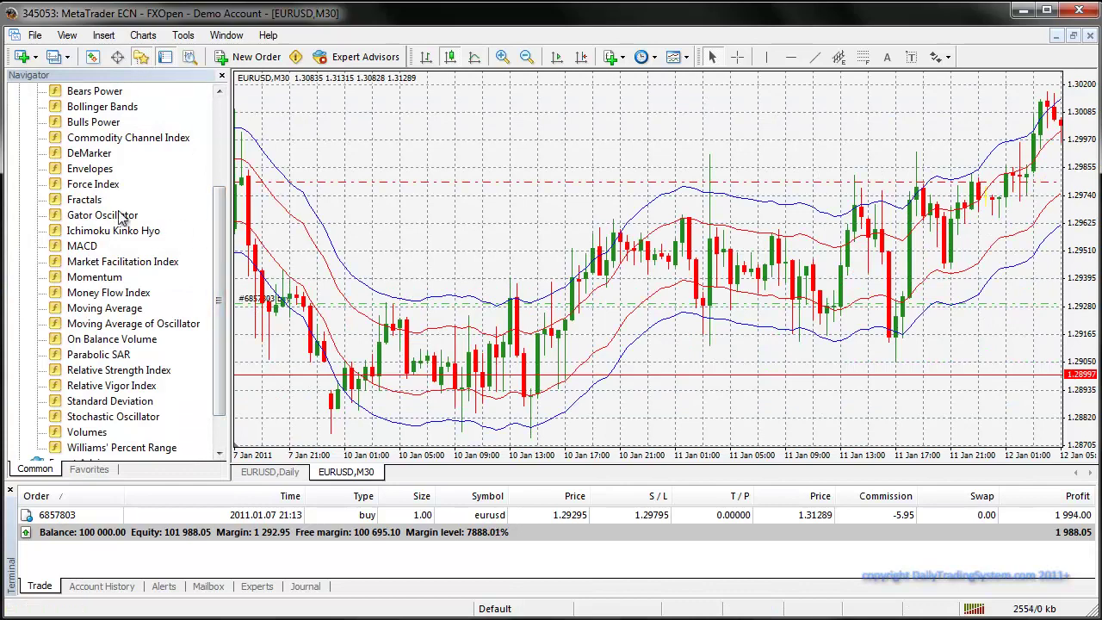
click(86, 171)
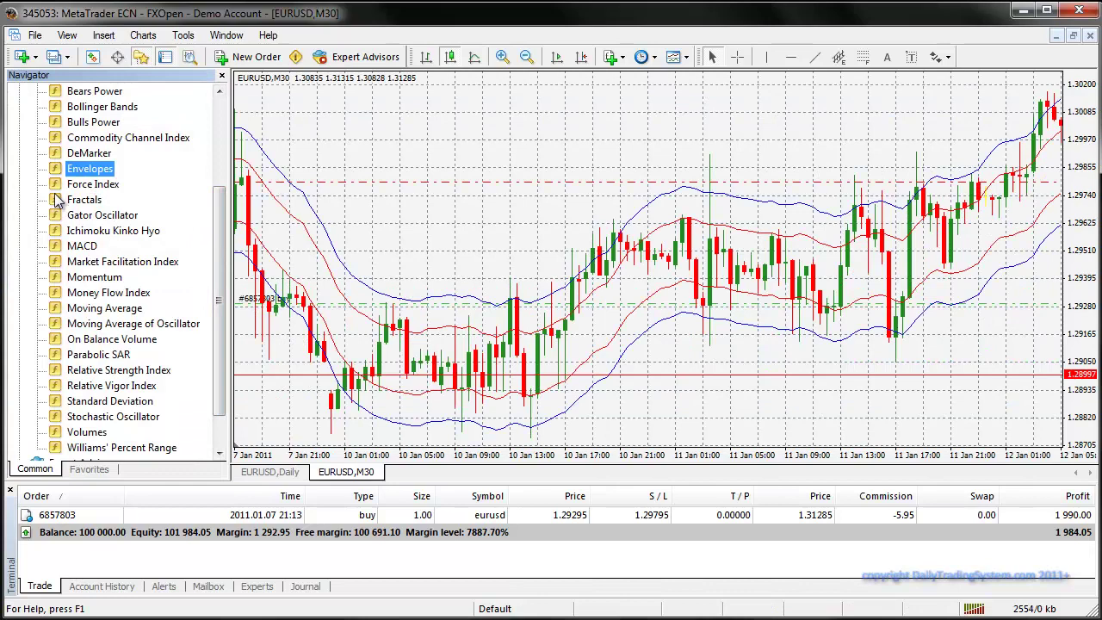
drag(90, 171, 342, 299)
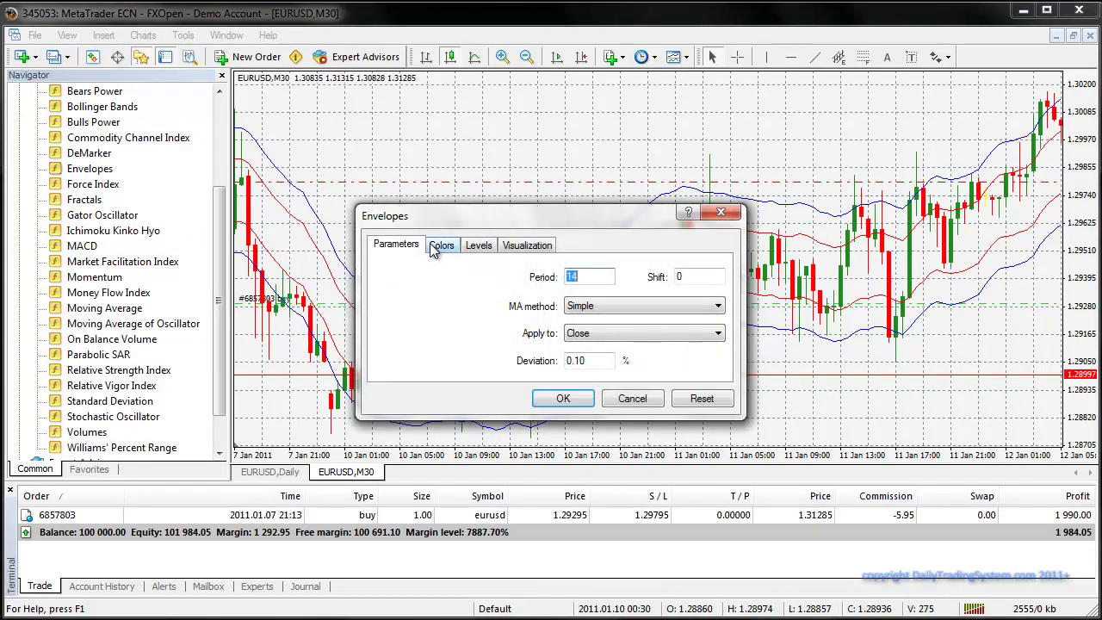
drag(475, 223, 480, 180)
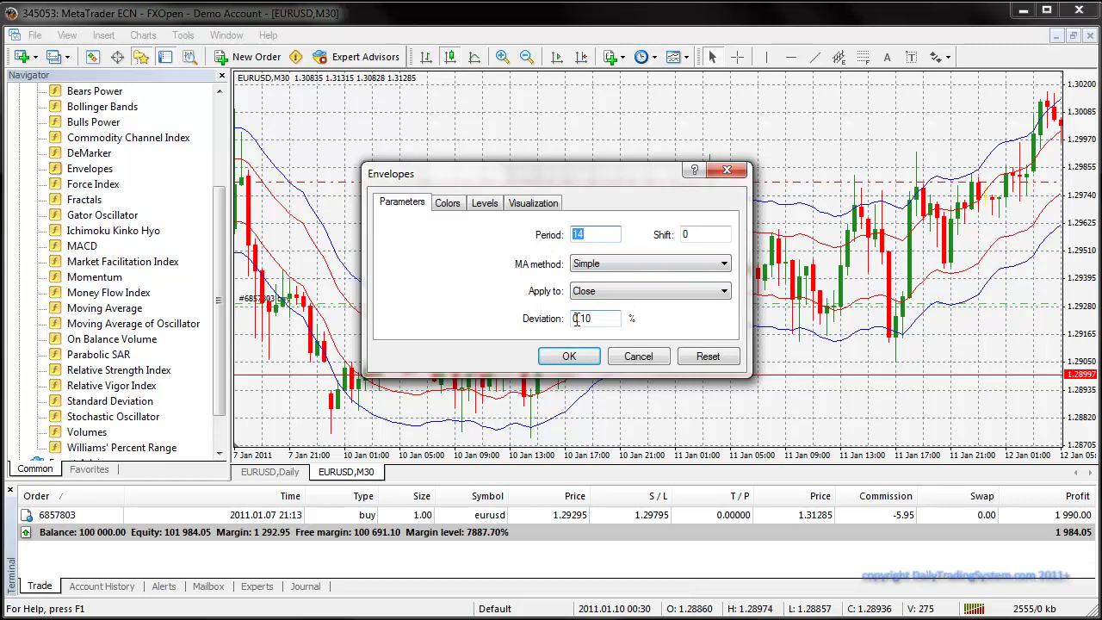
- Set the Envelopes upper band colour to Red on the Colors tab and apply the indicator
click(447, 207)
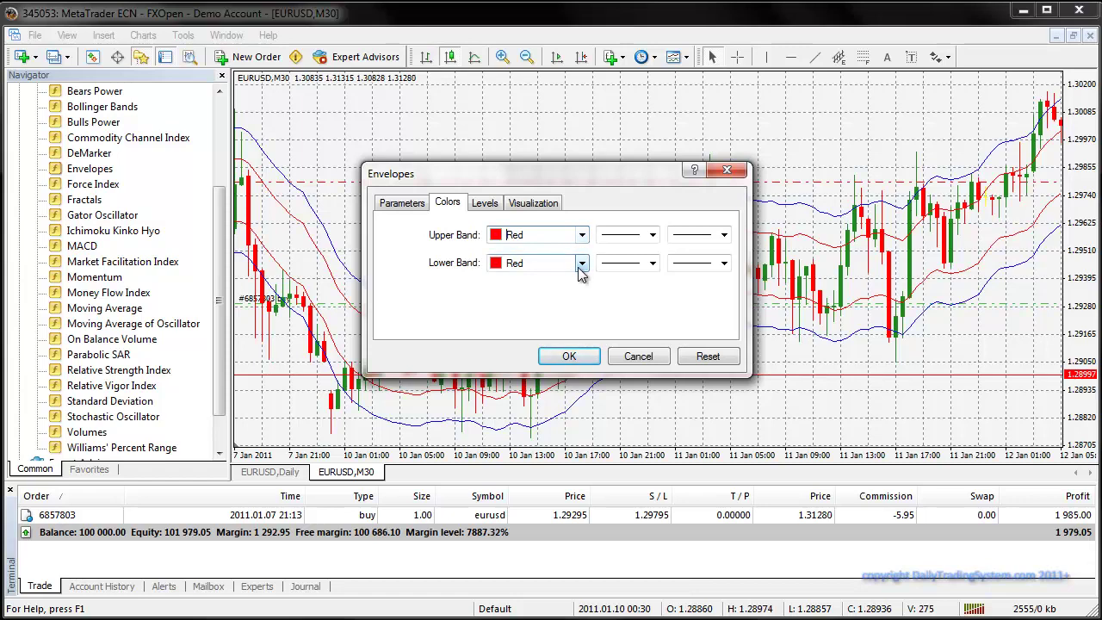
click(582, 235)
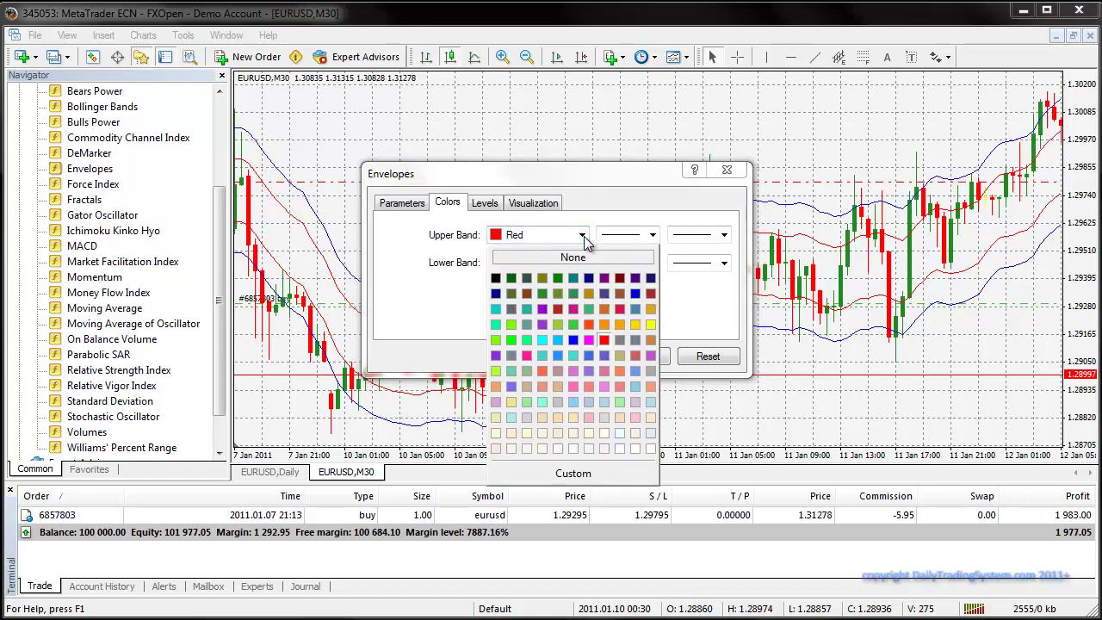
click(604, 340)
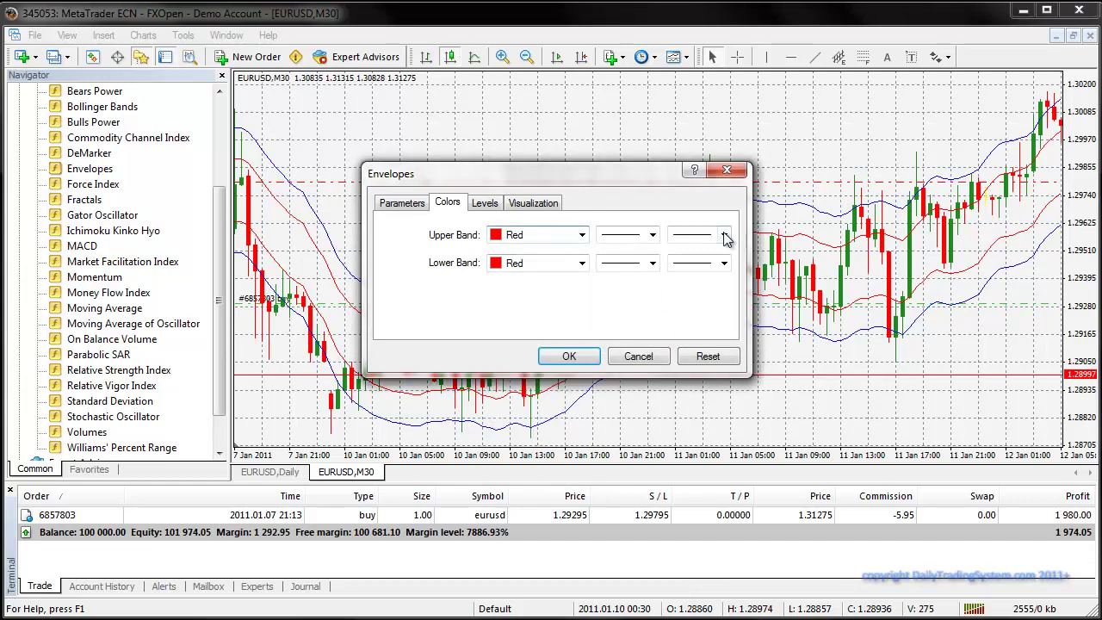
click(569, 358)
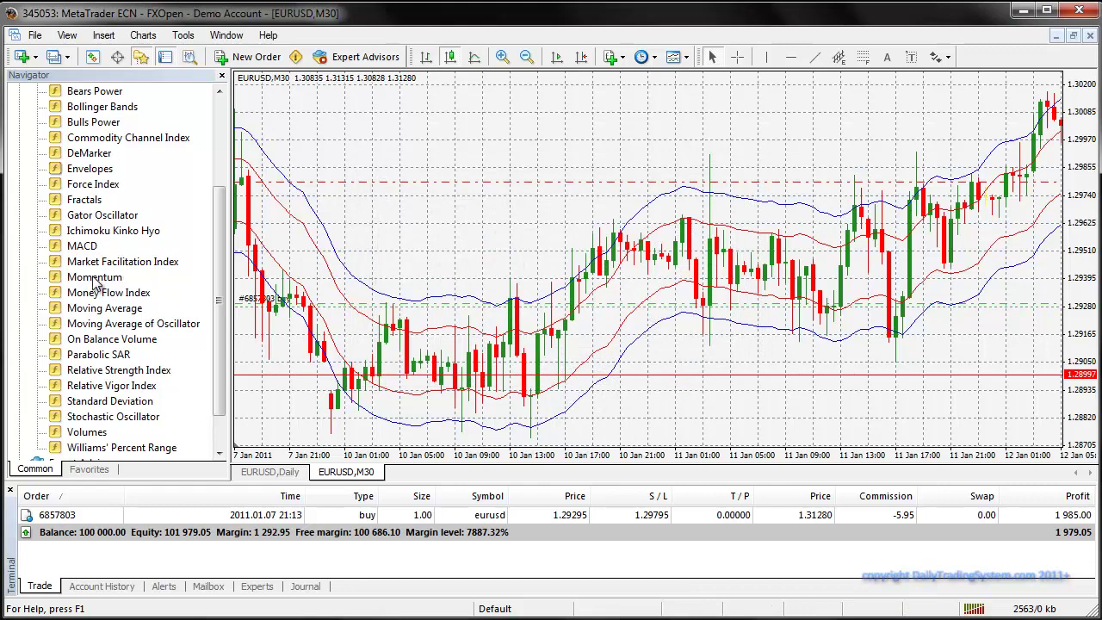
click(90, 170)
drag(589, 214, 474, 301)
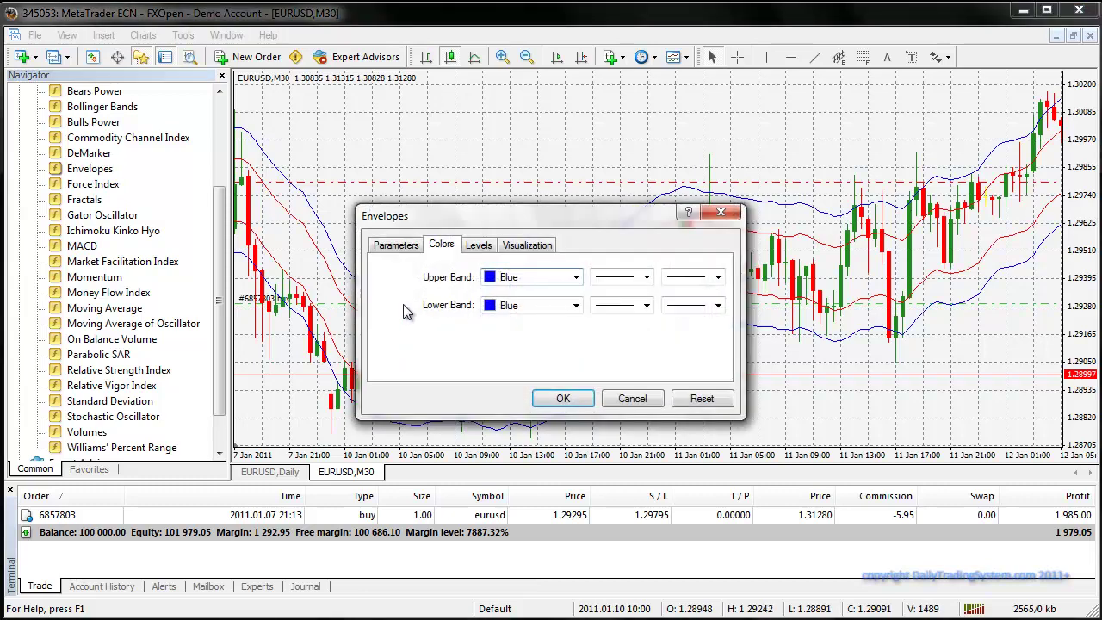
click(396, 245)
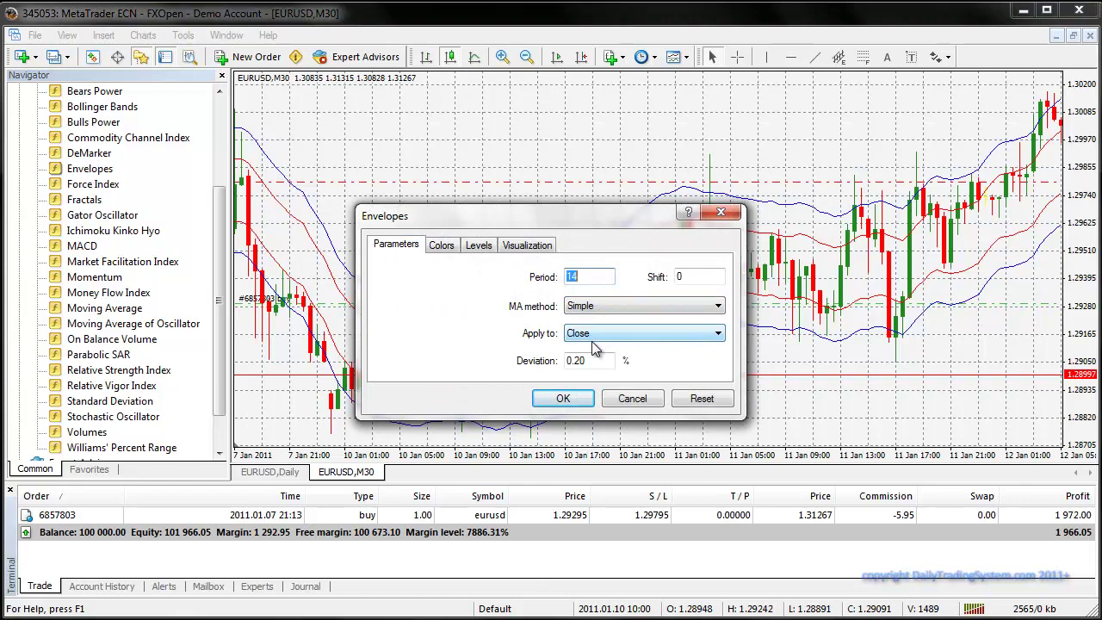
drag(594, 362, 544, 367)
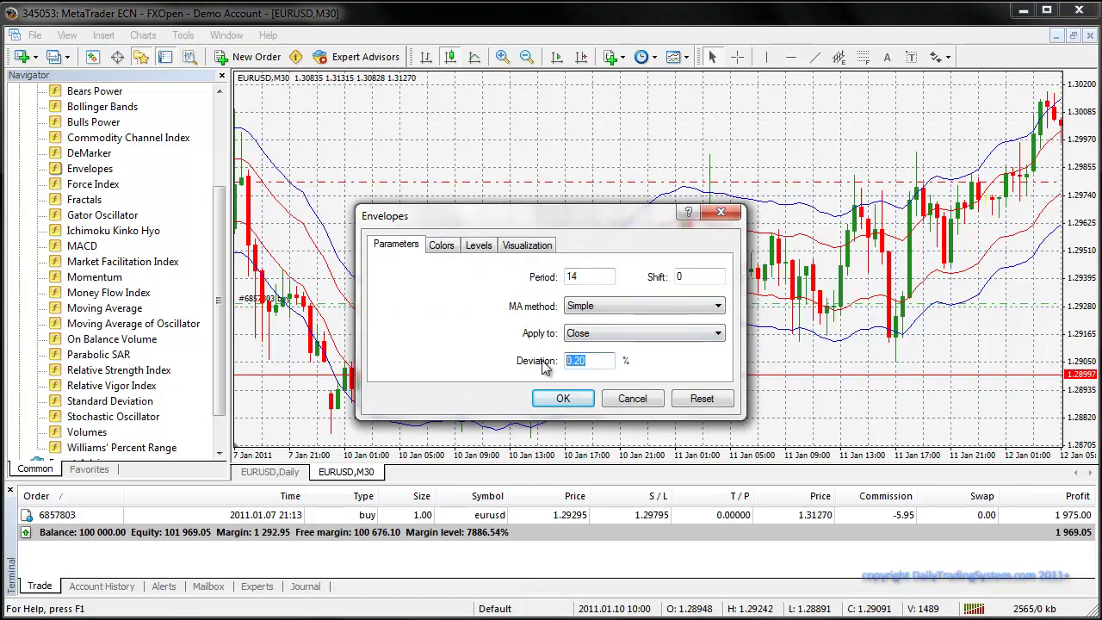
click(591, 361)
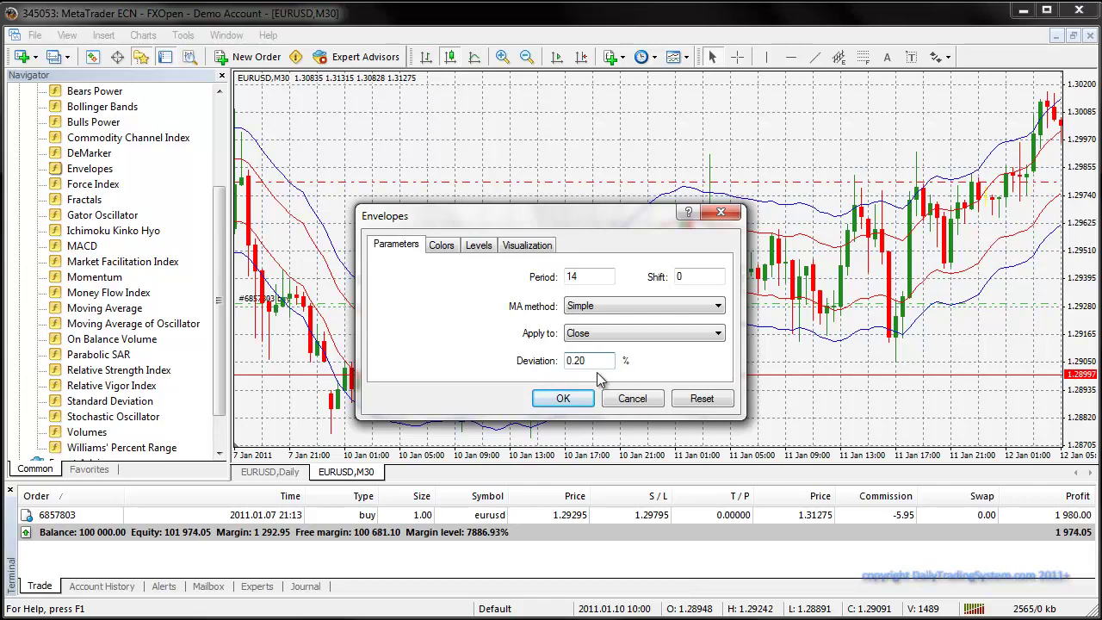
click(442, 247)
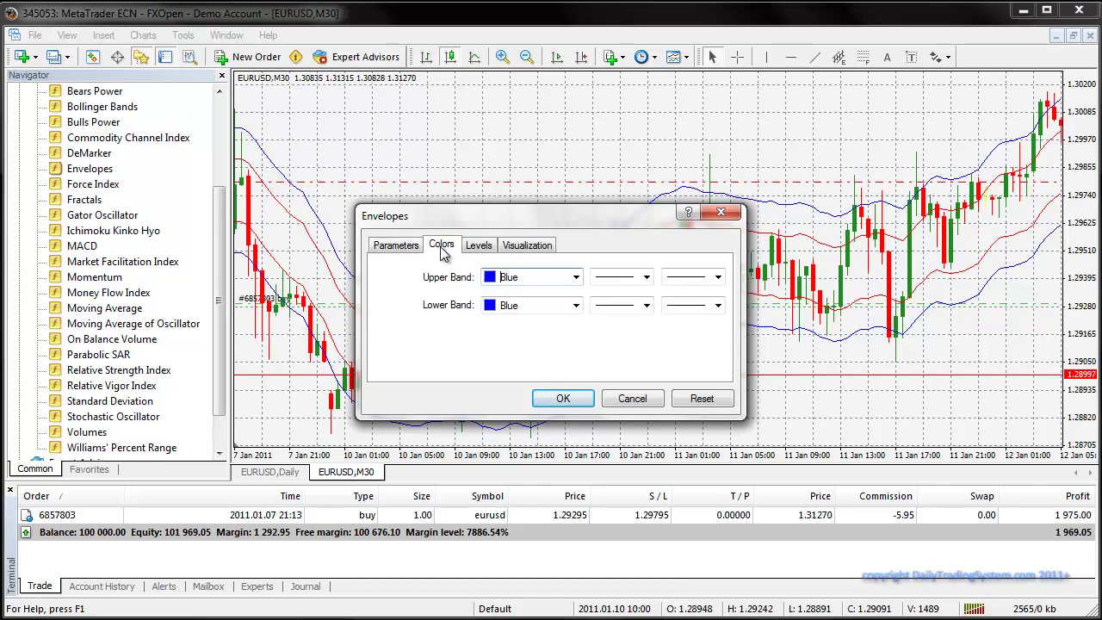
click(577, 280)
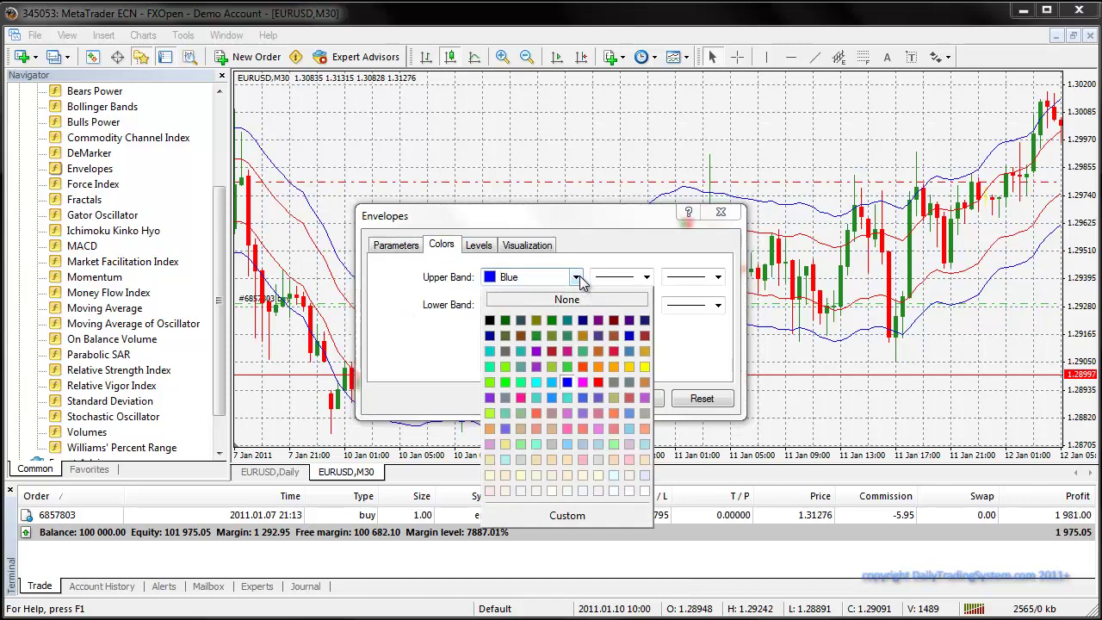
click(569, 384)
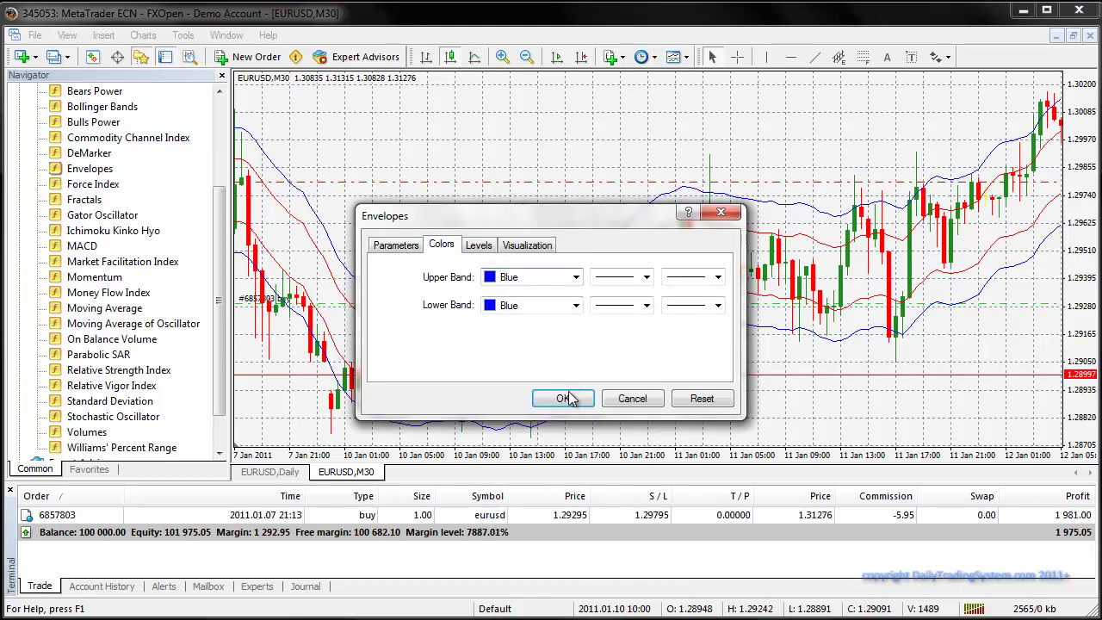
click(634, 401)
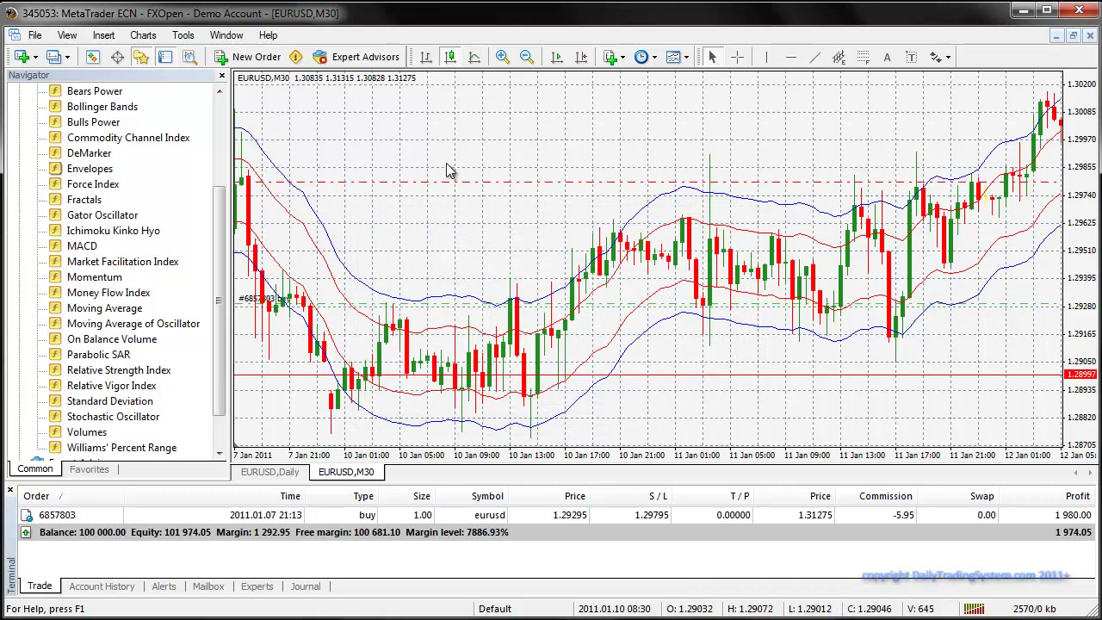
- Close the Navigator so the chart widens, then read values along the lower envelope band
click(221, 76)
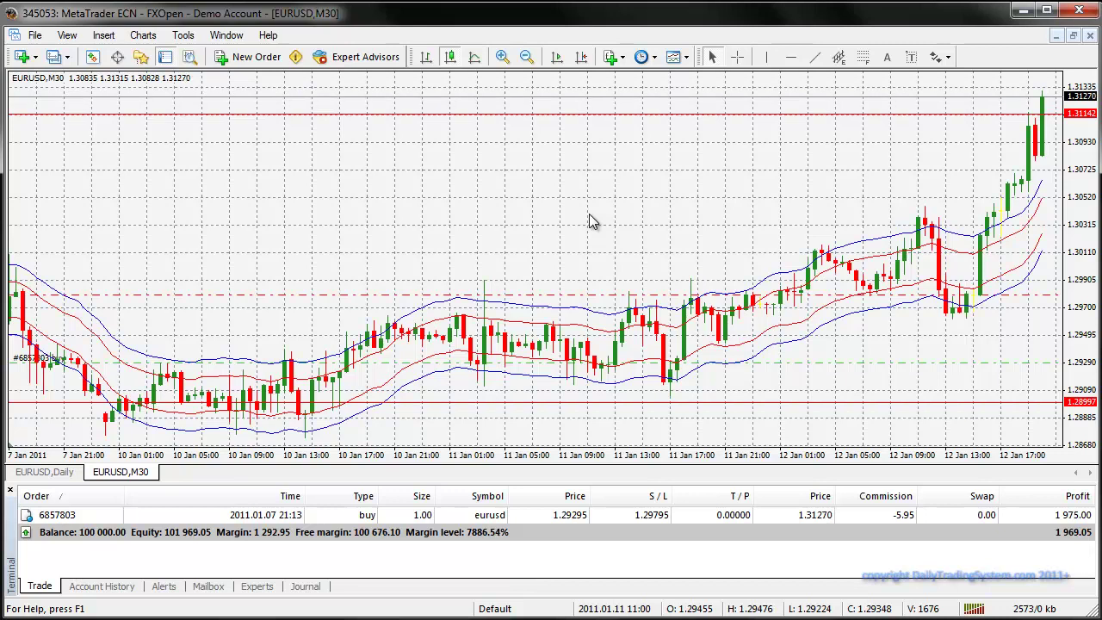
mouse_move(659, 386)
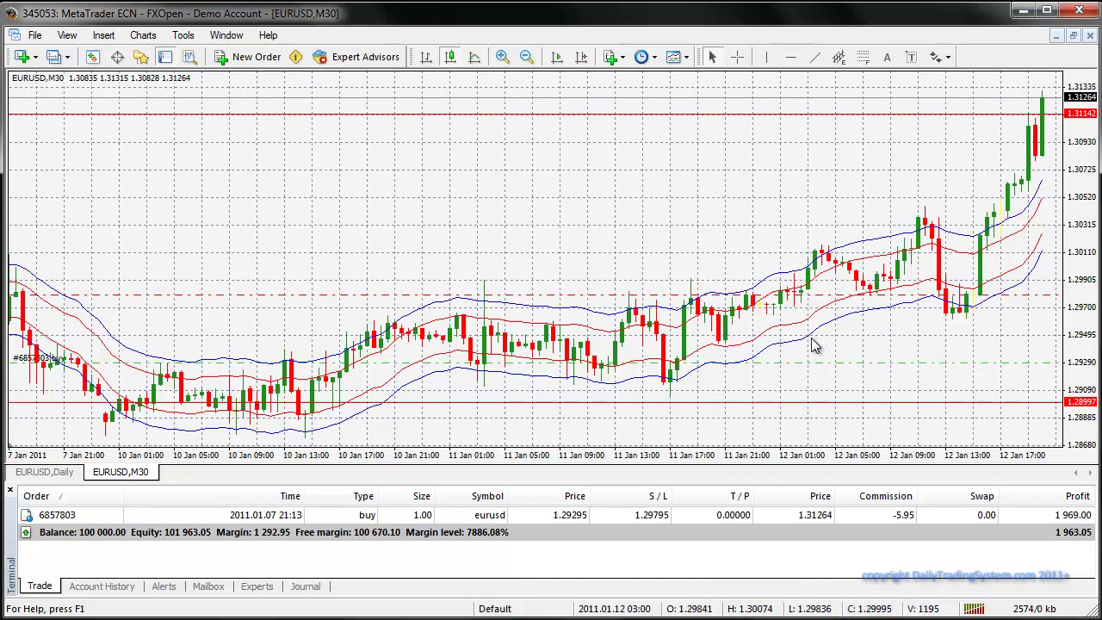
mouse_move(830, 332)
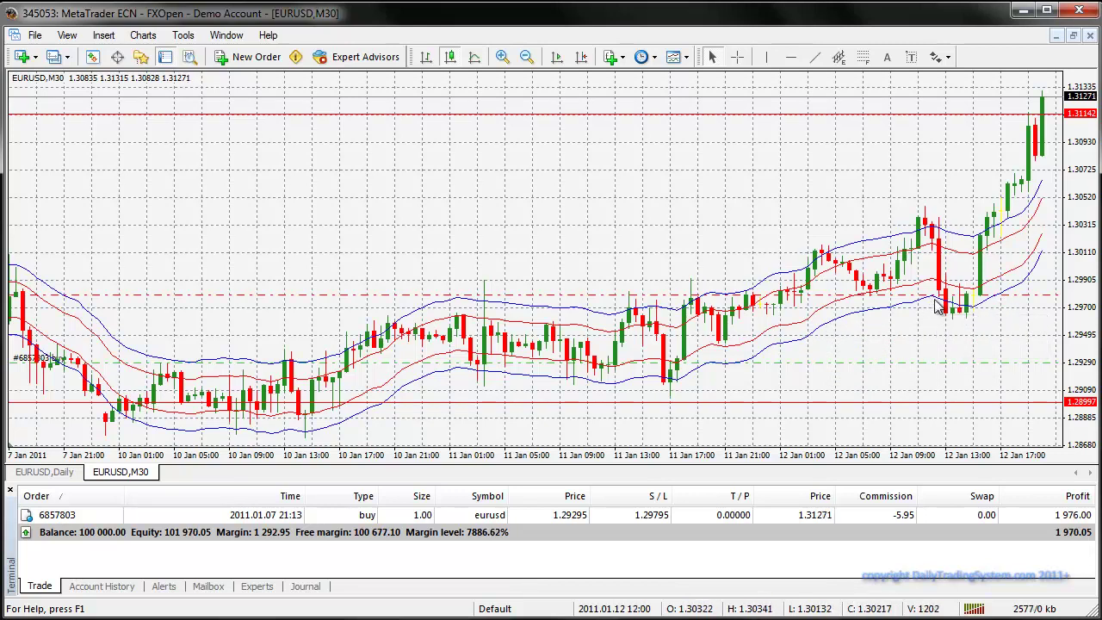
mouse_move(992, 308)
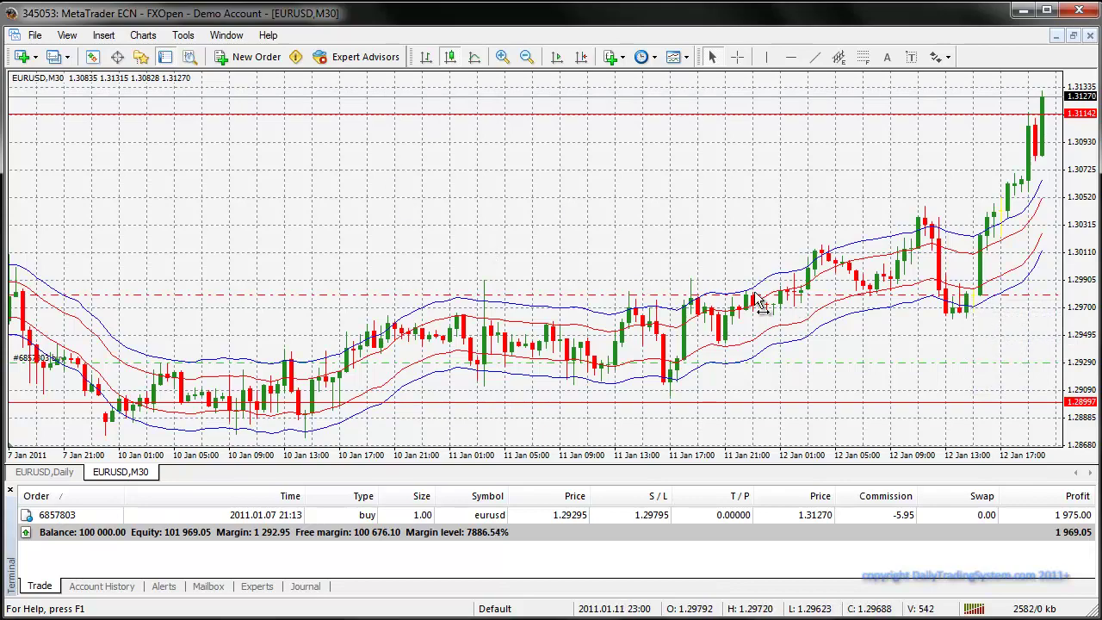
- Zoom in on the EURUSD M30 chart and jump to the most recent candles
click(501, 57)
scroll(219, 198, down, 10)
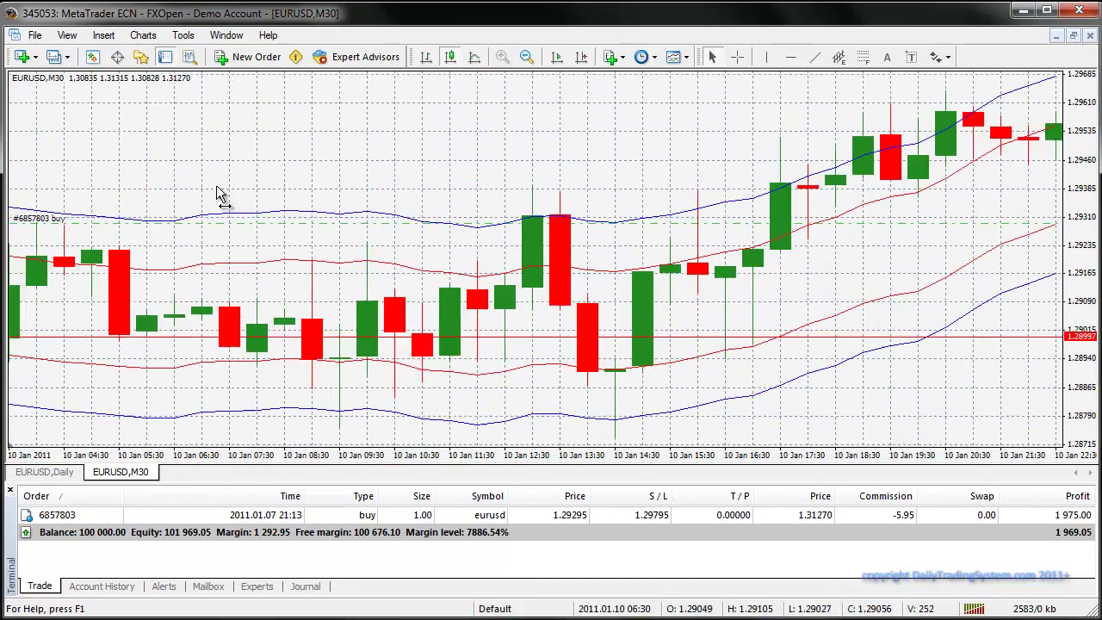
click(583, 56)
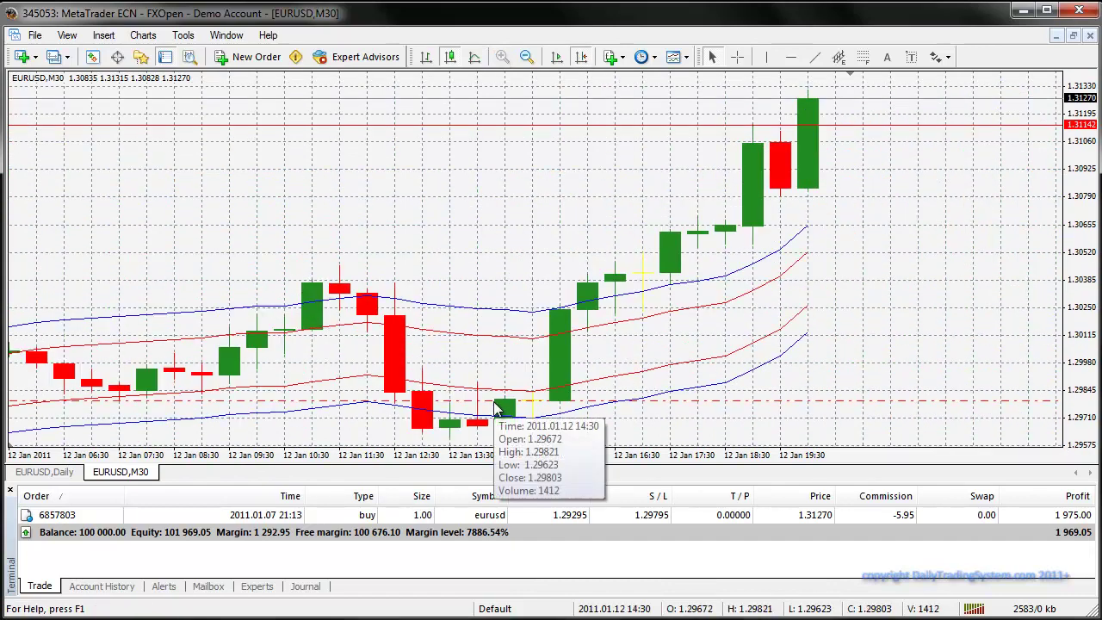
- Measure the 117-point distance down from the 14:30 candle with the crosshair
mouse_move(498, 407)
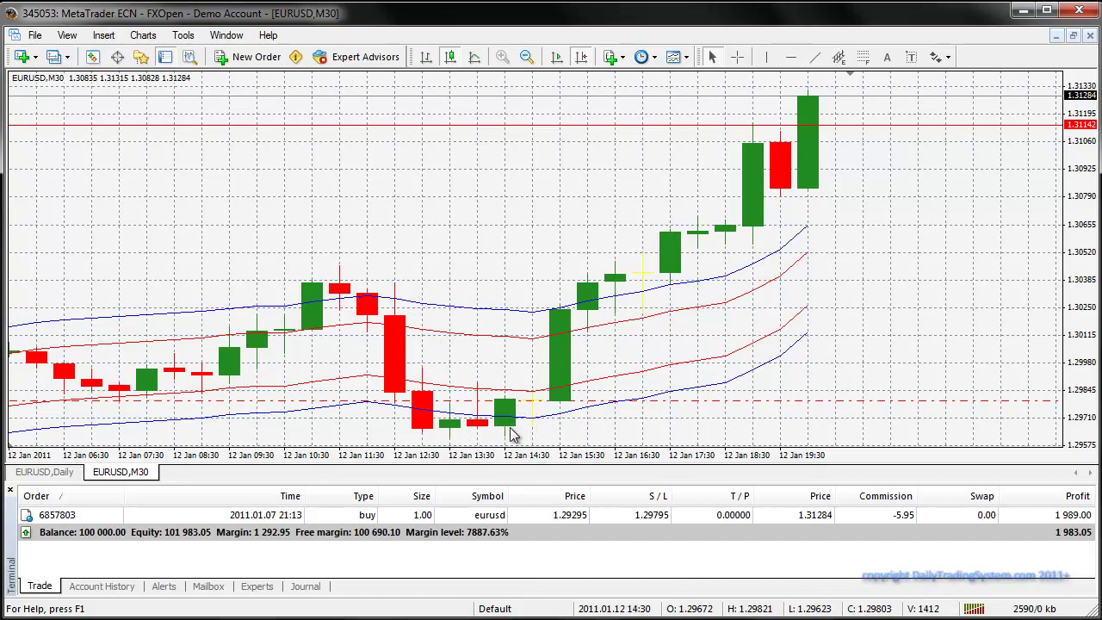
click(737, 57)
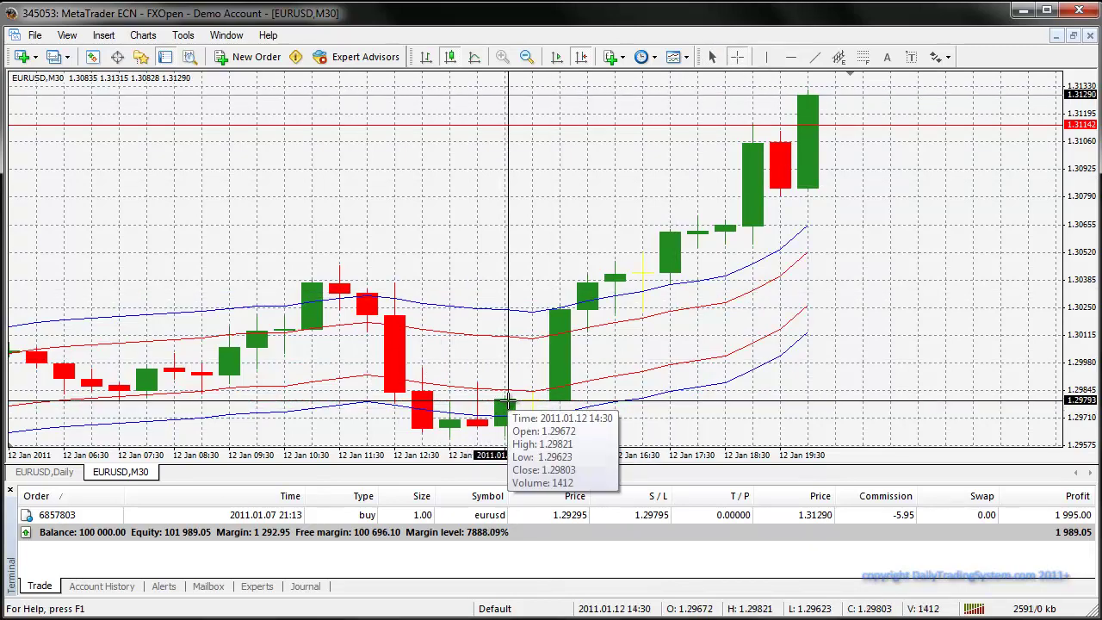
drag(508, 400, 577, 400)
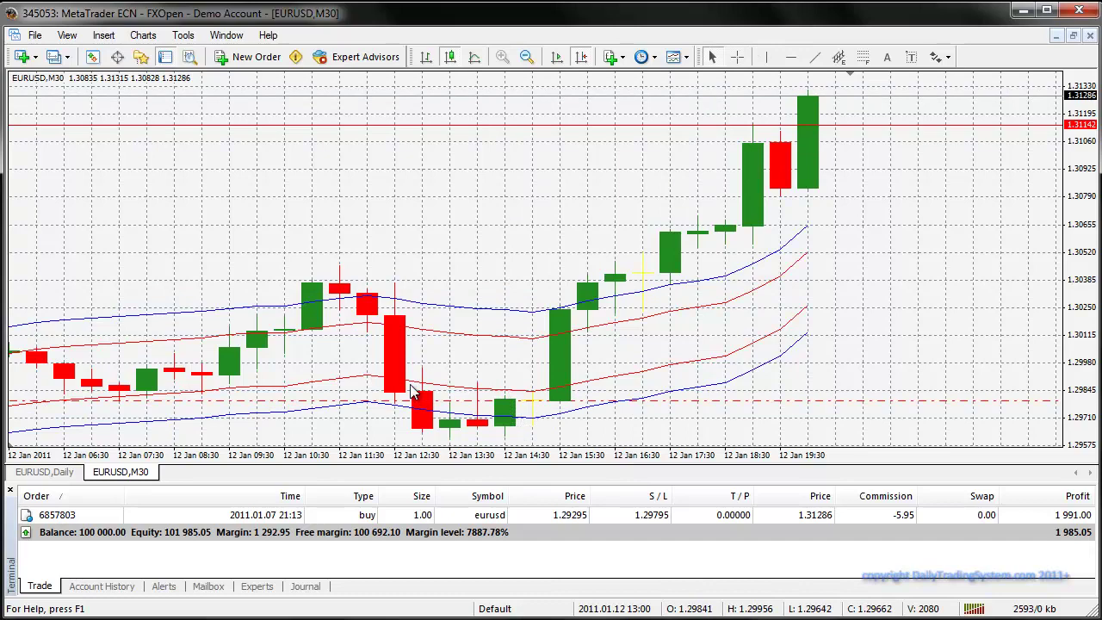
- Measure a 300-point move on the chart with the crosshair
scroll(268, 373, up, 10)
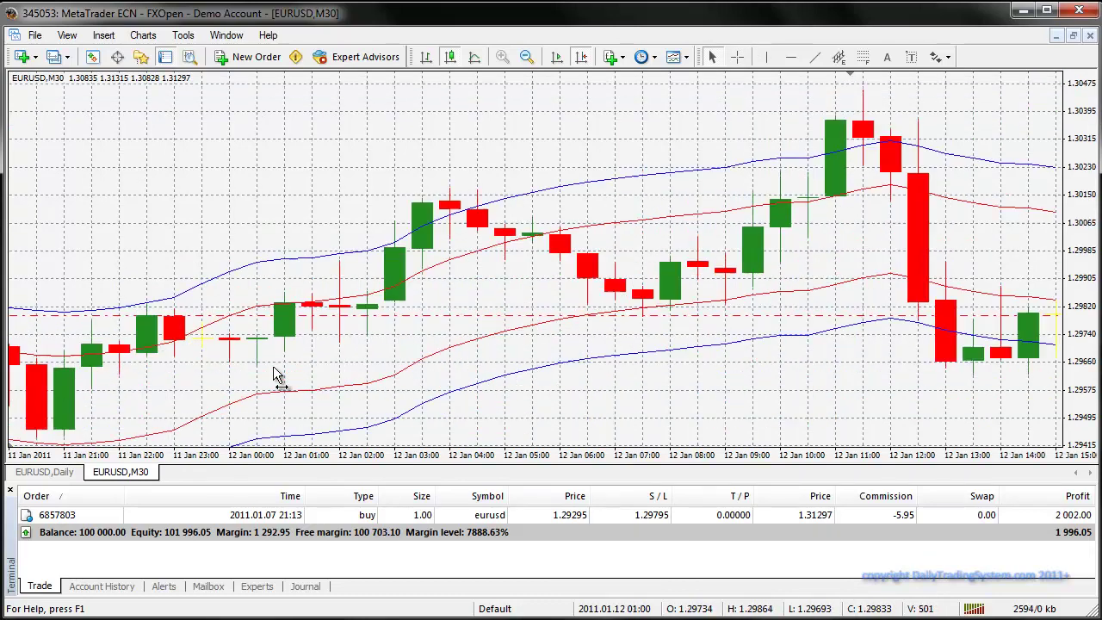
scroll(268, 374, down, 15)
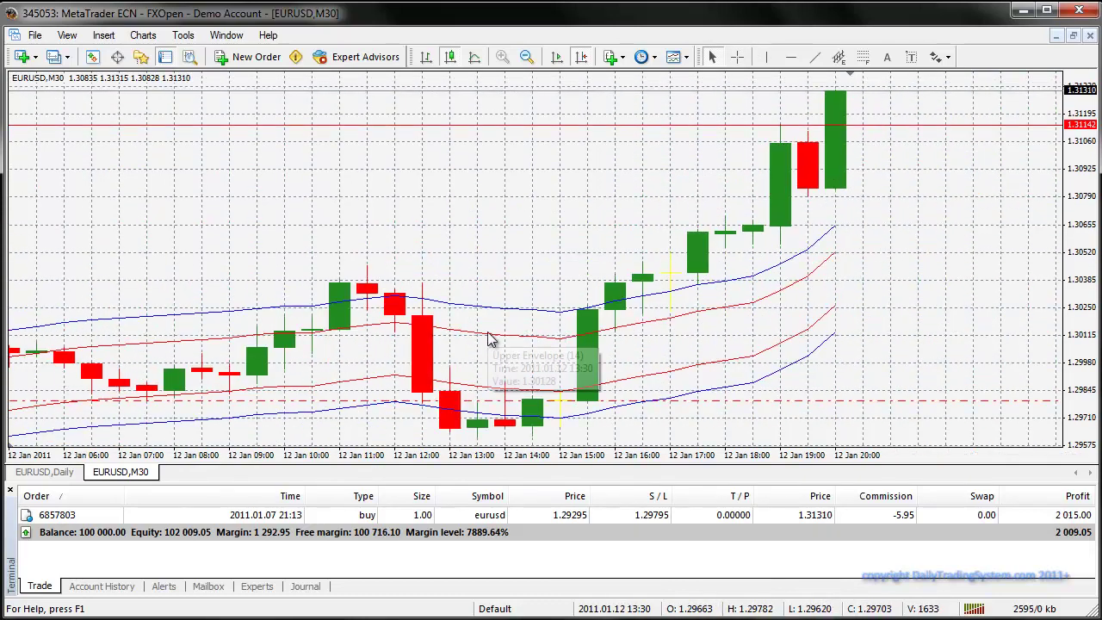
mouse_move(586, 344)
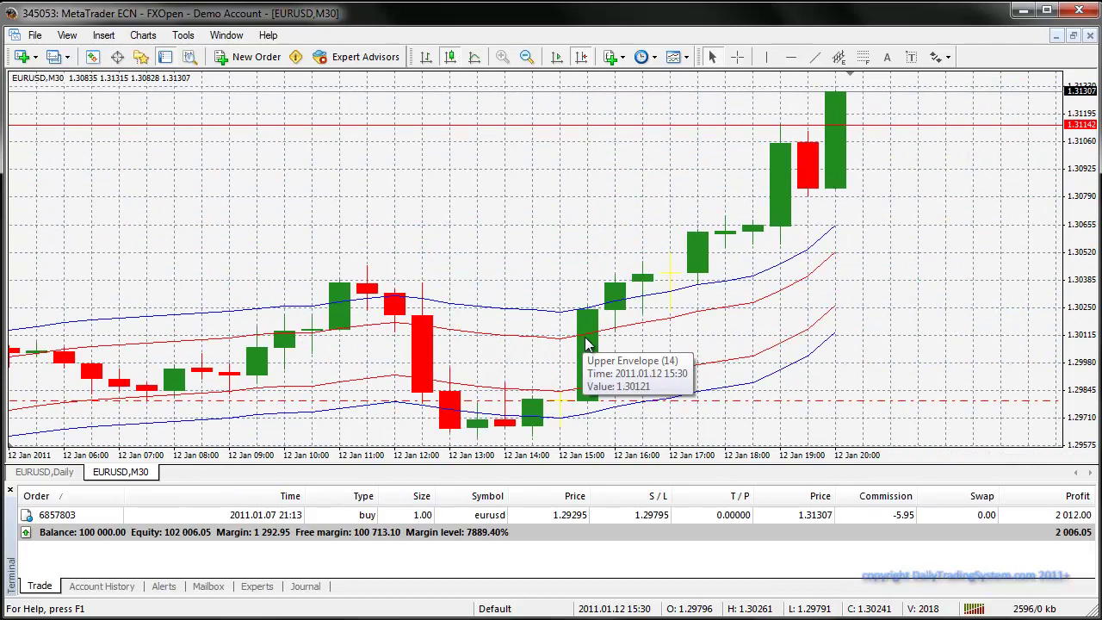
click(737, 56)
drag(546, 401, 590, 347)
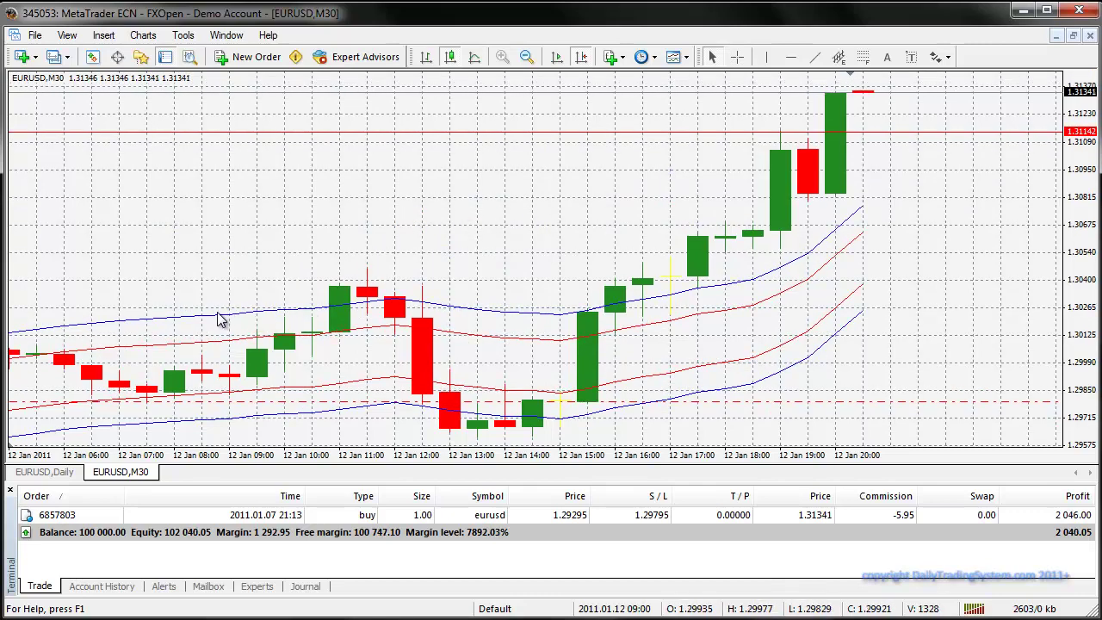
- Read the Upper and Lower Envelope (14) values around 12 Jan
mouse_move(284, 318)
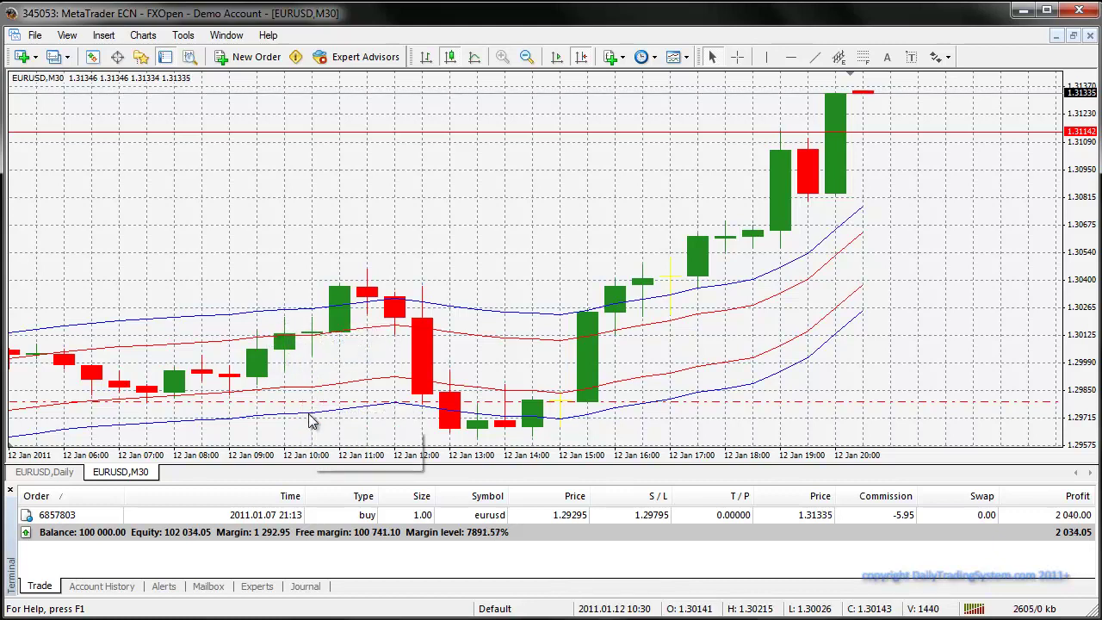
mouse_move(344, 395)
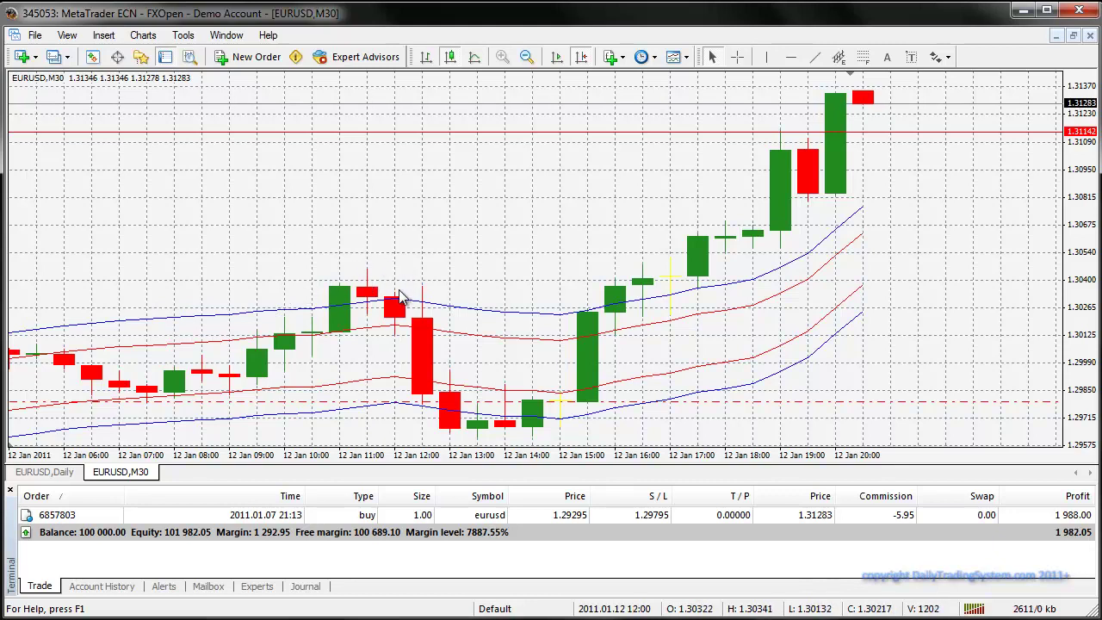
mouse_move(407, 300)
mouse_move(398, 323)
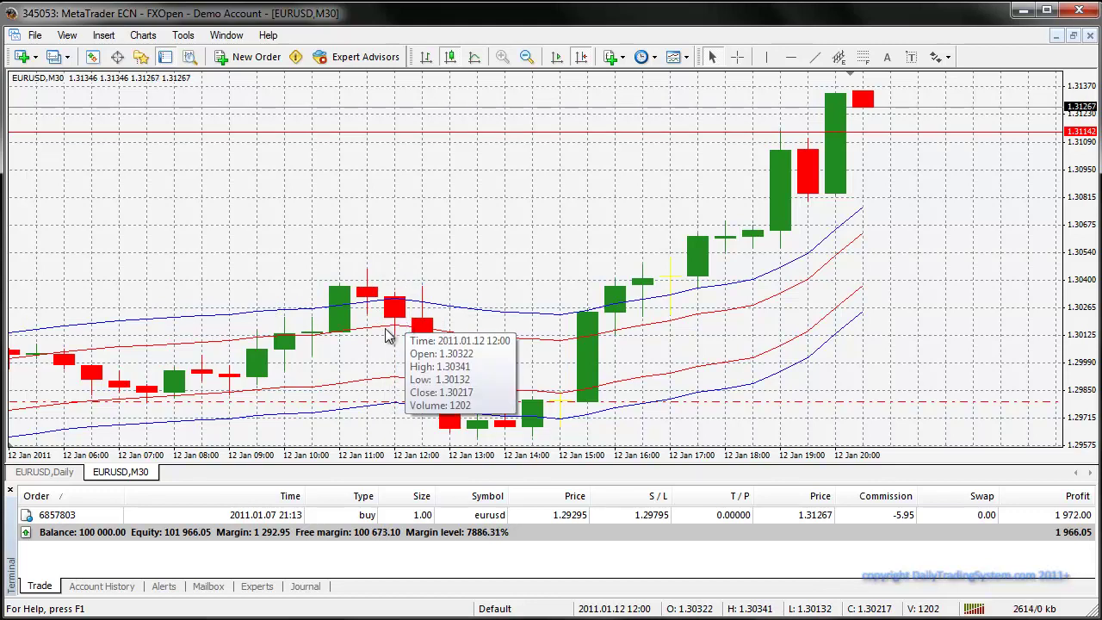
mouse_move(395, 384)
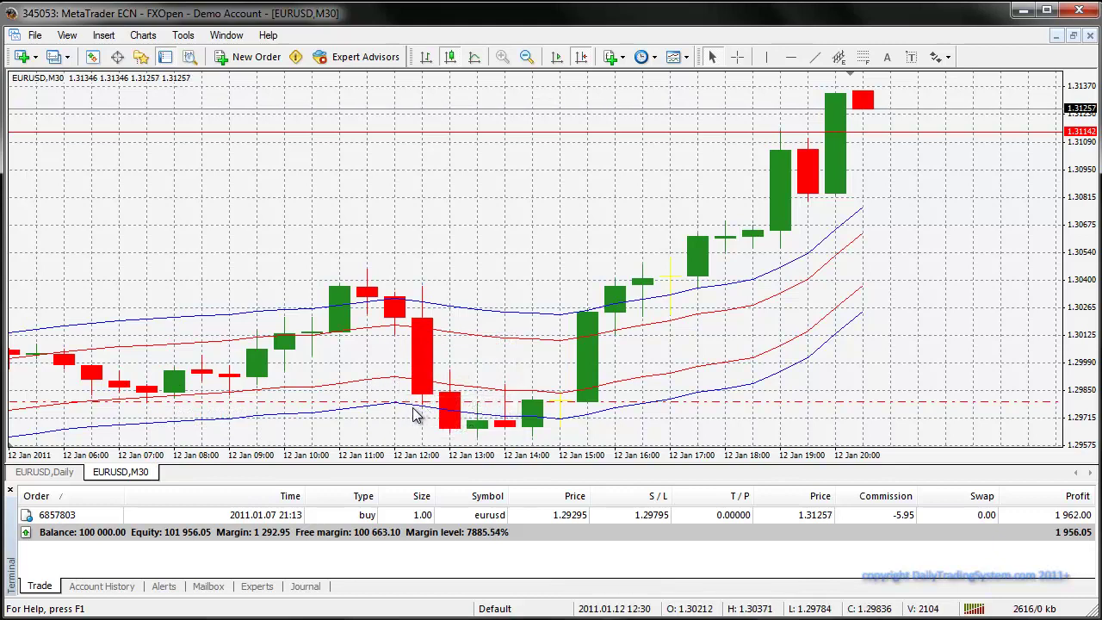
mouse_move(384, 405)
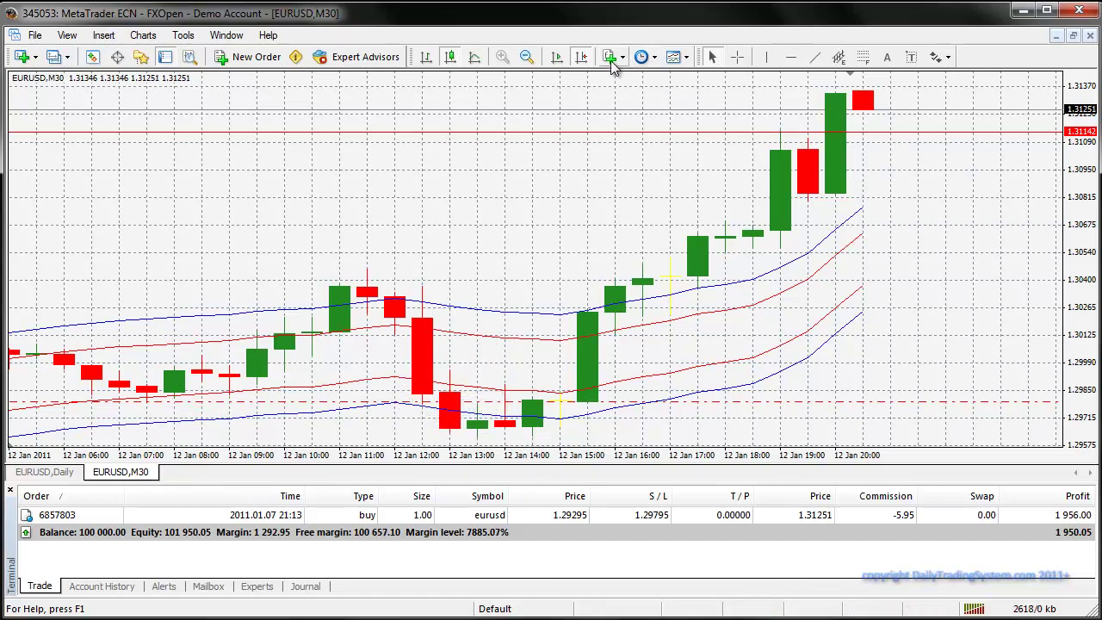
- Zoom out to the 6–11 Jan history and read the lower envelope values near 7 Jan
click(527, 57)
click(527, 57)
scroll(457, 248, up, 10)
scroll(506, 246, down, 3)
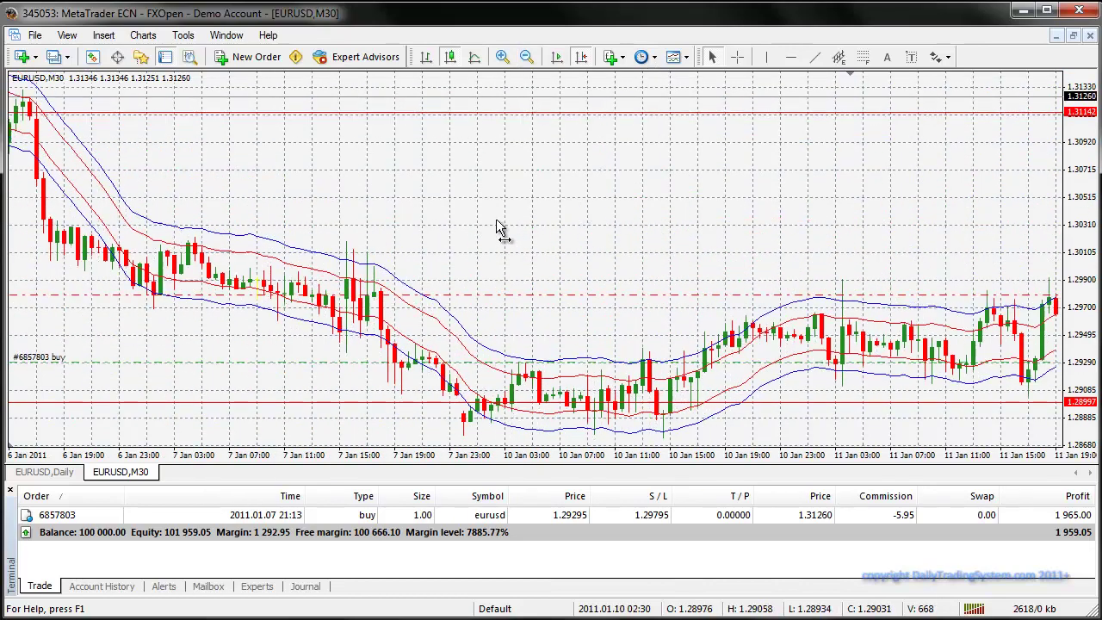
mouse_move(99, 211)
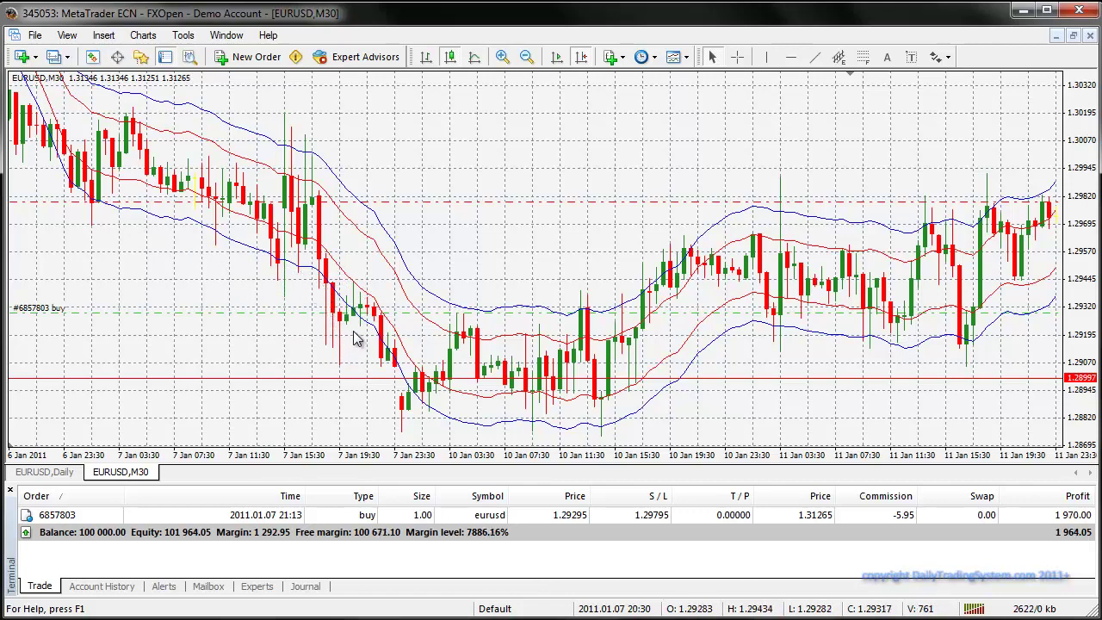
mouse_move(353, 321)
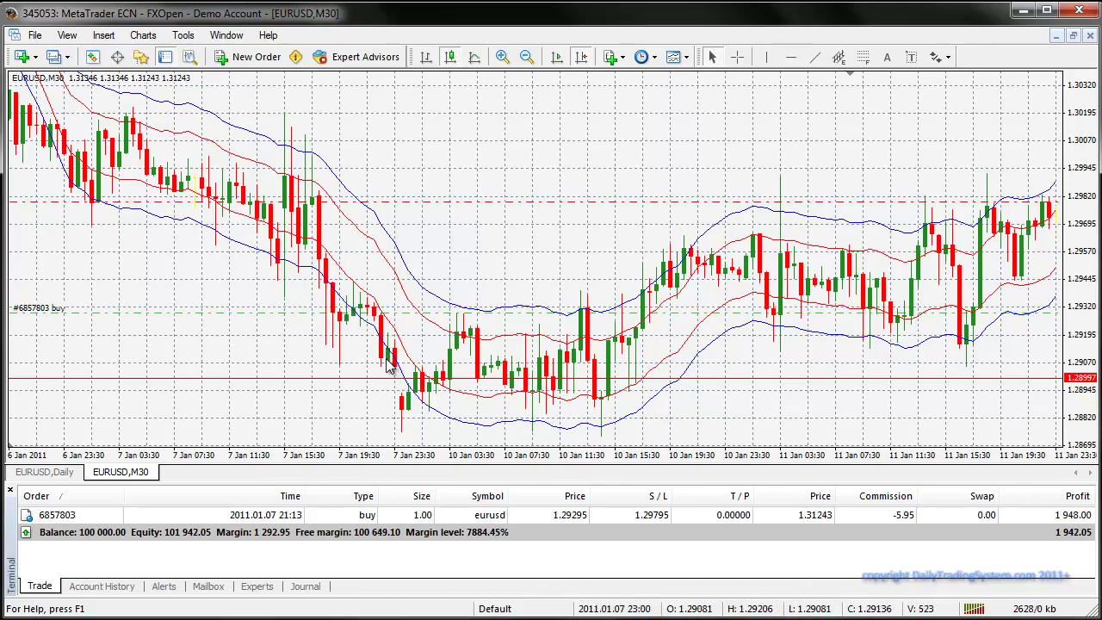
mouse_move(390, 357)
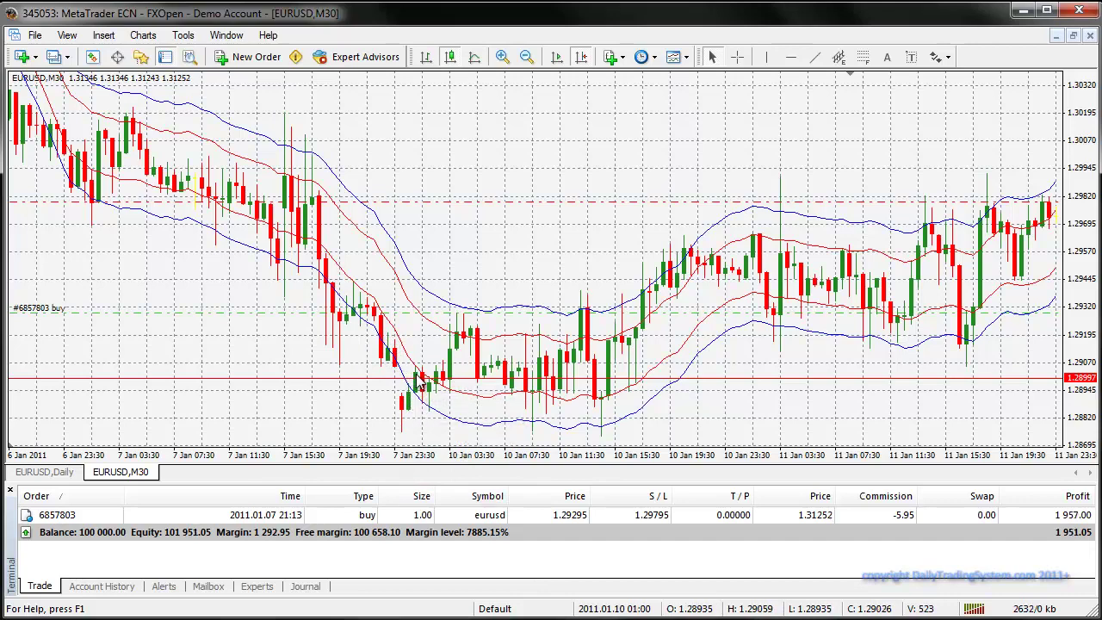
mouse_move(416, 381)
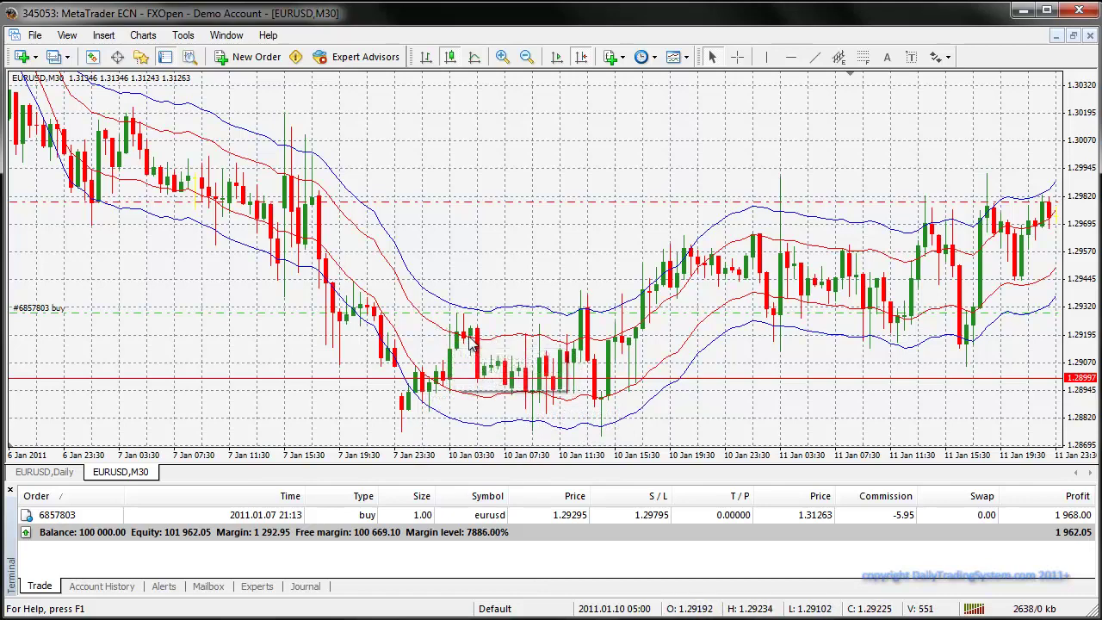
- Measure the 7-bar, 163-point rise from the 10 Jan 00:30 low, then scroll to the 12 Jan bars
click(737, 57)
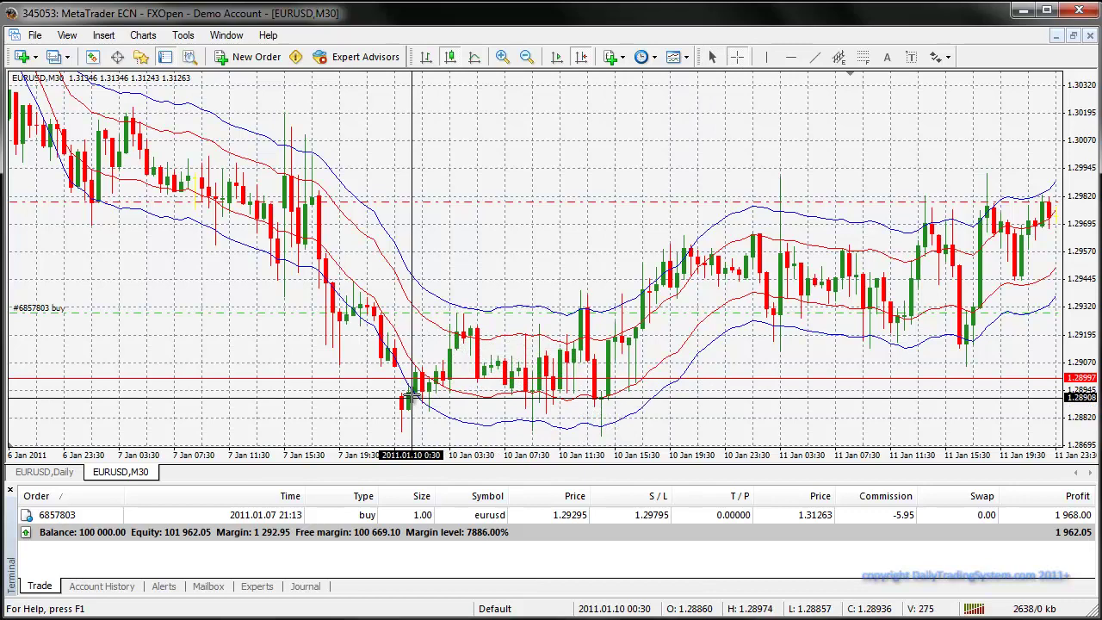
drag(423, 377, 473, 338)
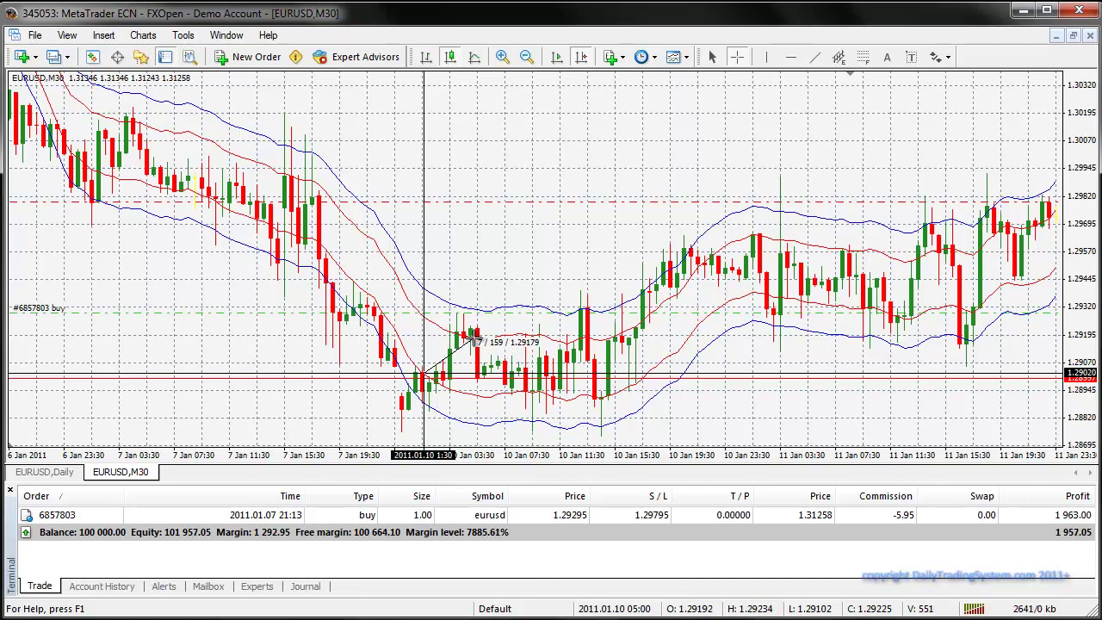
drag(474, 339, 474, 337)
drag(474, 339, 475, 340)
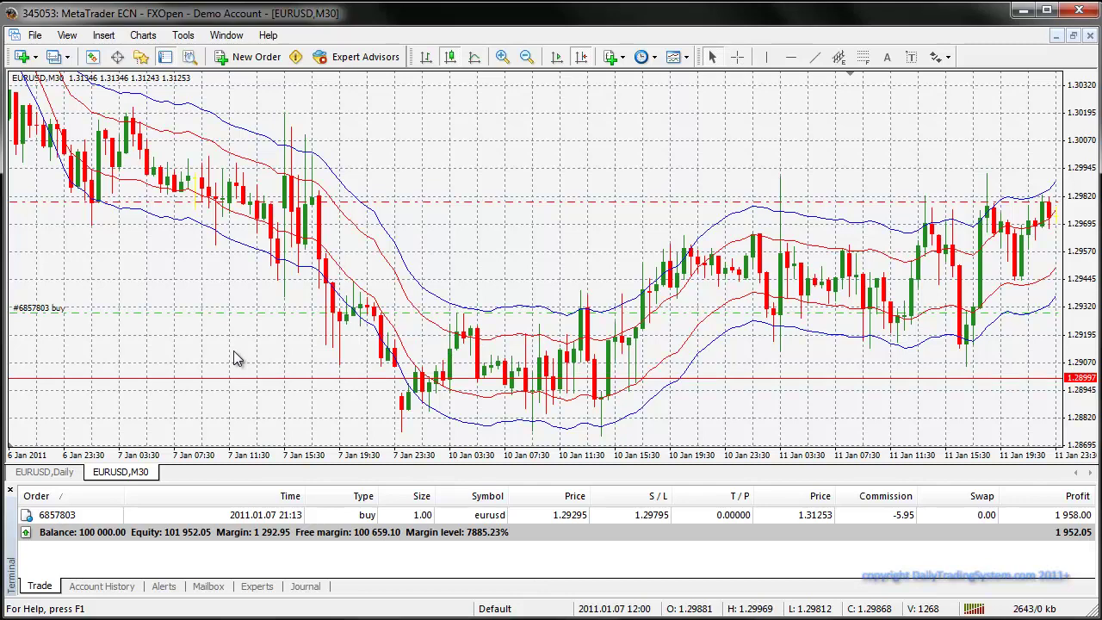
mouse_move(266, 347)
mouse_down()
mouse_move(222, 352)
mouse_move(284, 344)
mouse_up()
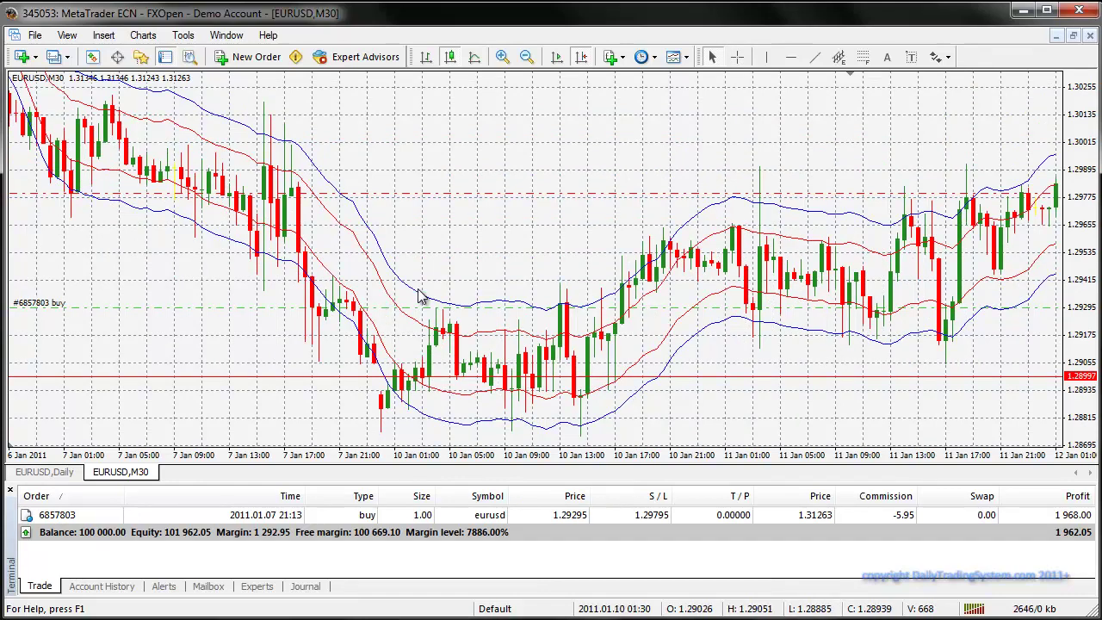
drag(740, 129, 470, 152)
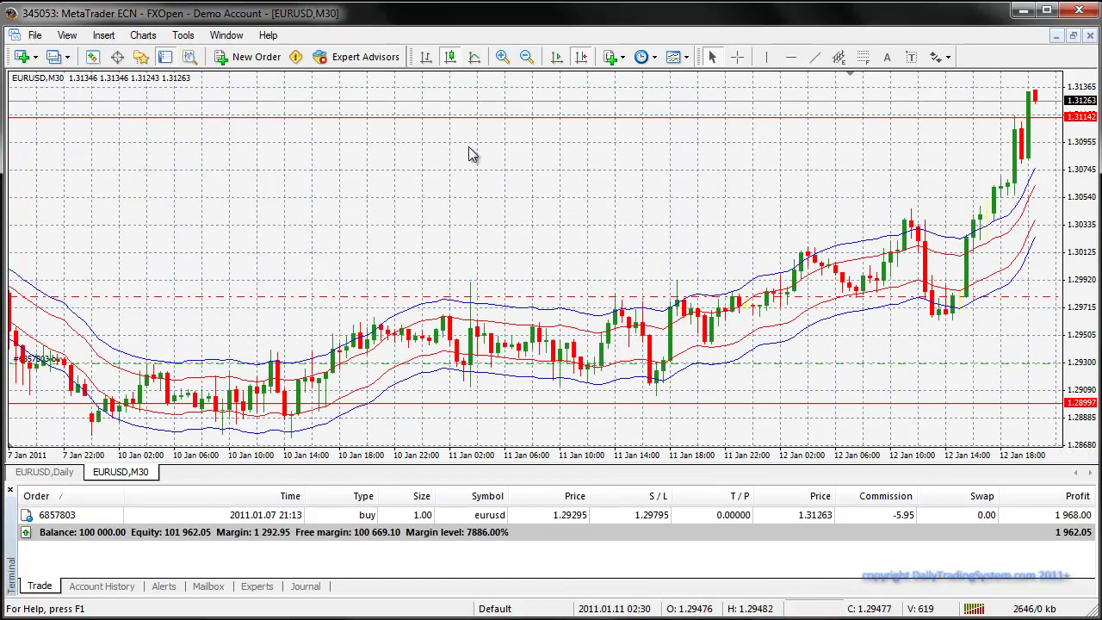